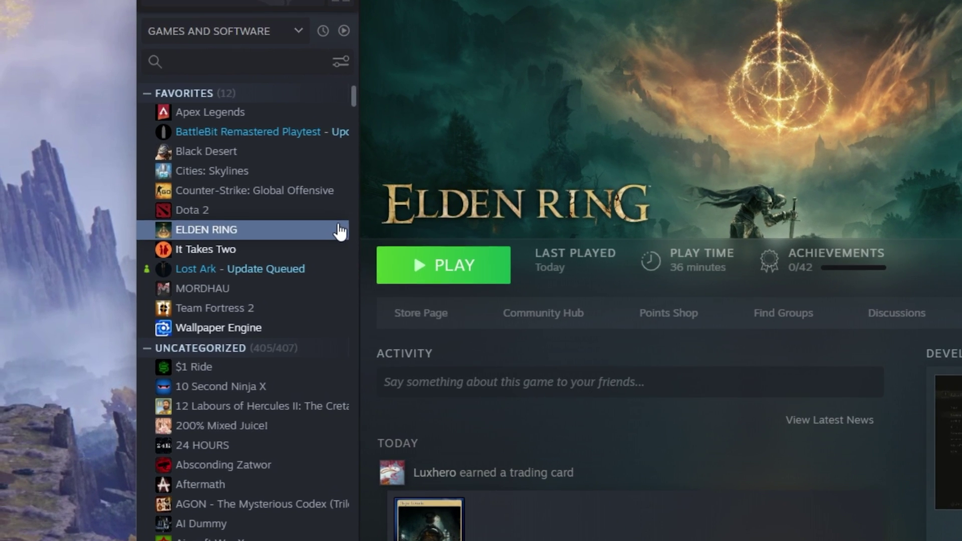
Step: Open ELDEN RING's Steam Properties at Local Files, showing 49.06 GB on drive C:
right_click(215, 249)
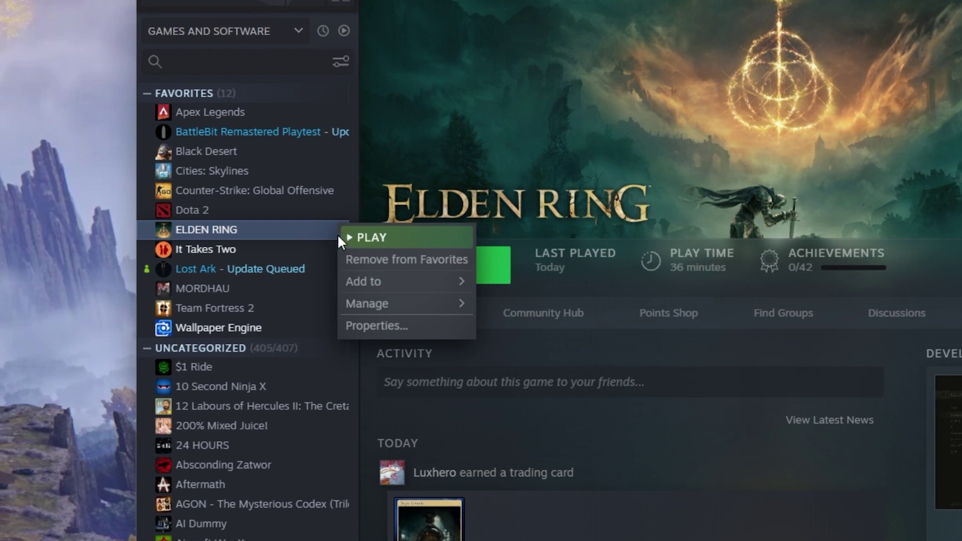
left_click(376, 325)
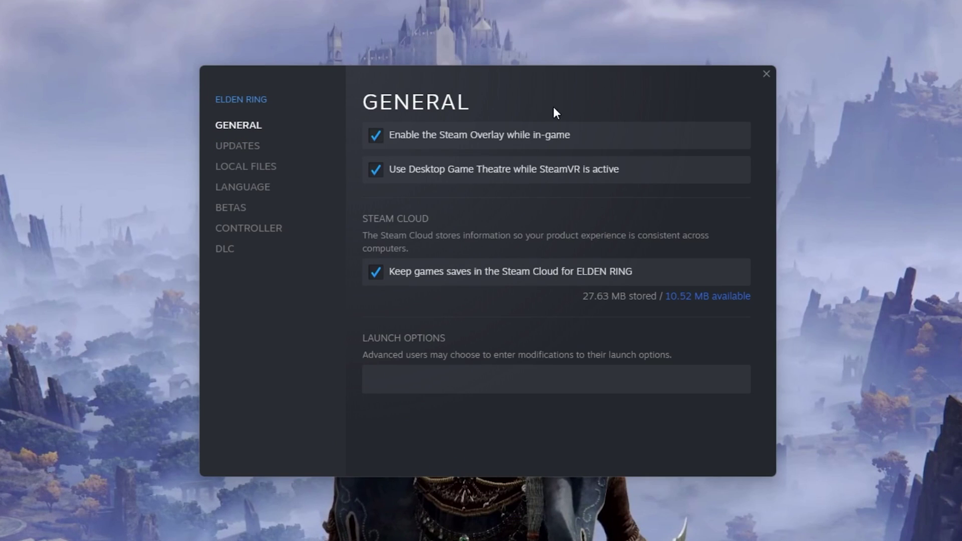
left_click(262, 166)
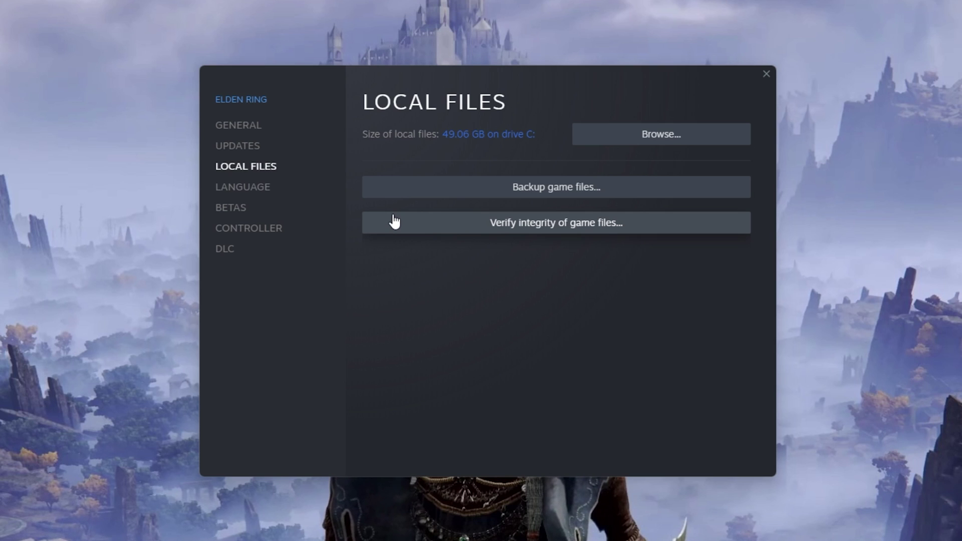
Step: Set ELDEN RING's launch options to -fullscreen and close the Properties window
left_click(239, 131)
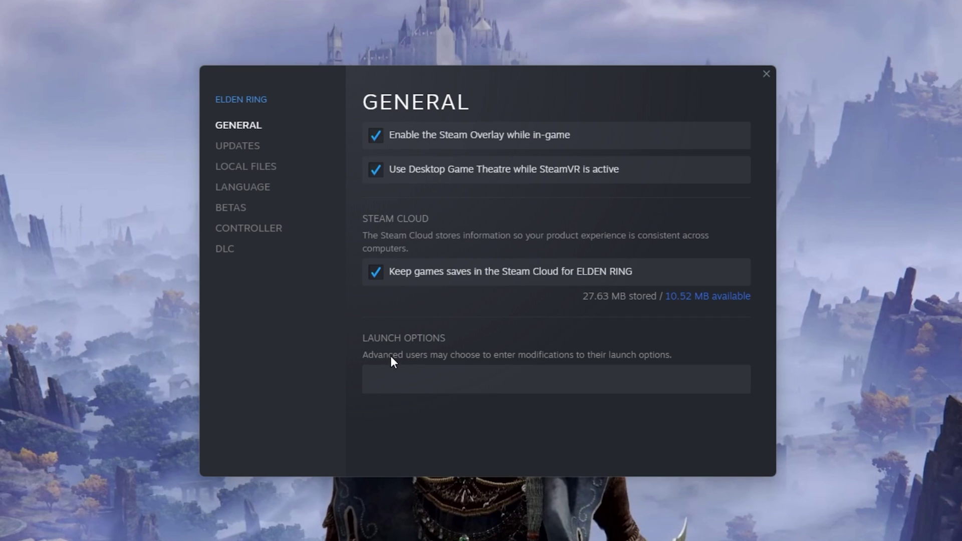
left_click(396, 376)
type("-f")
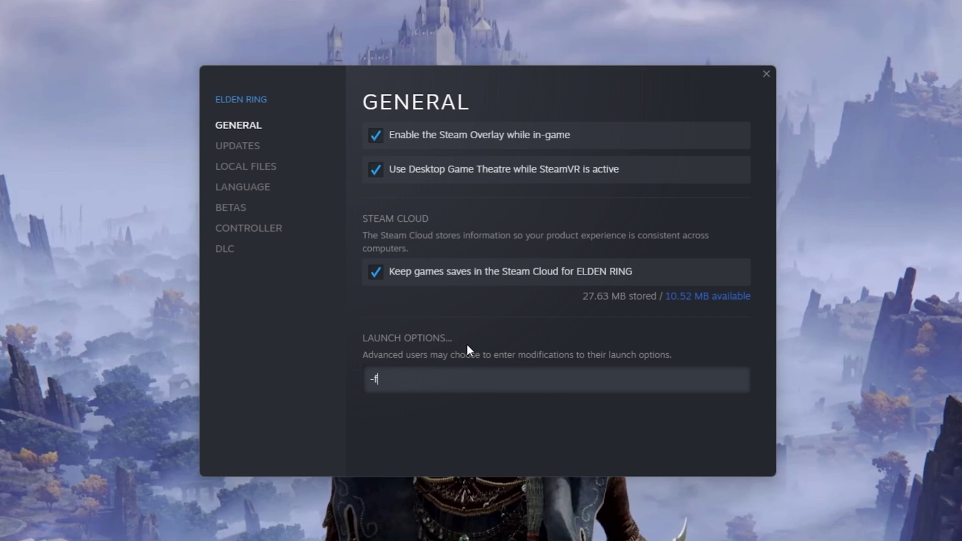
type("ullscreen")
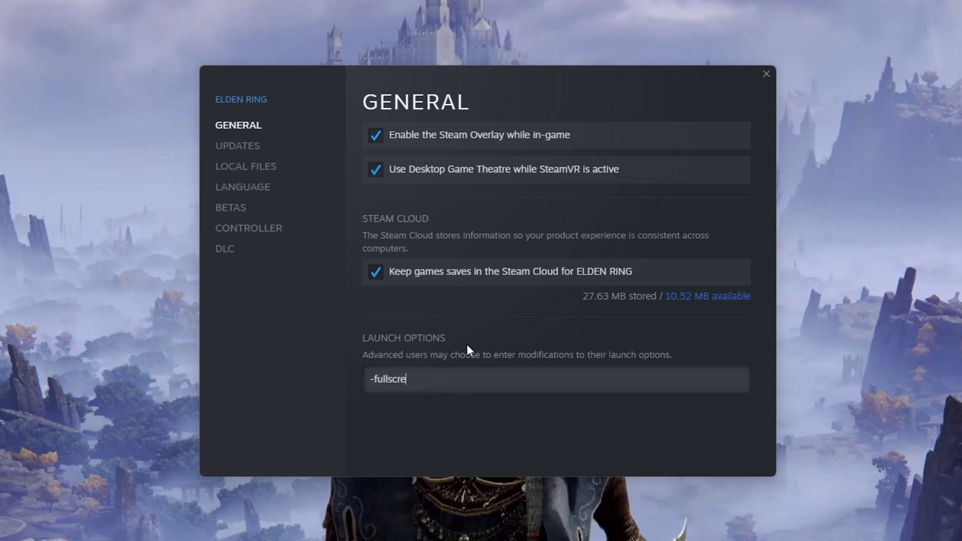
left_click(503, 424)
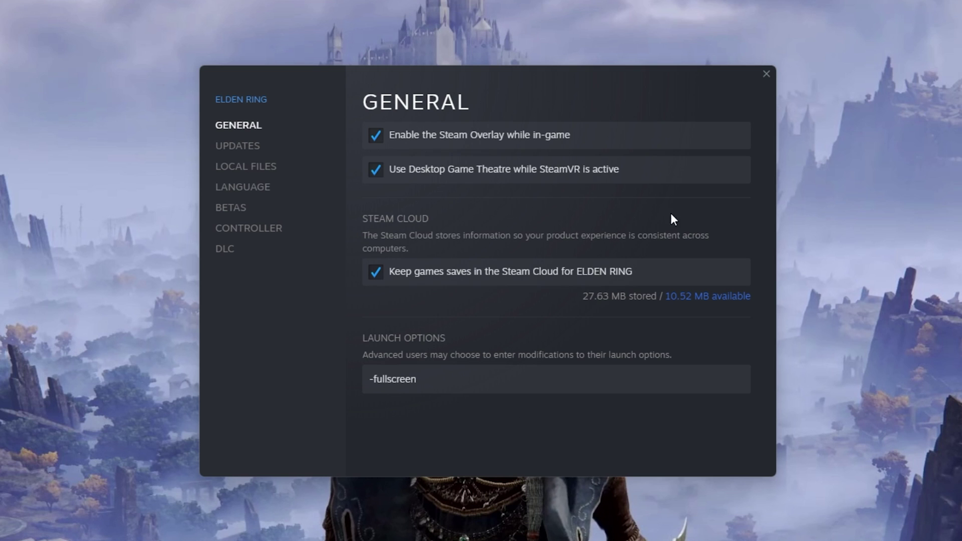
left_click(766, 73)
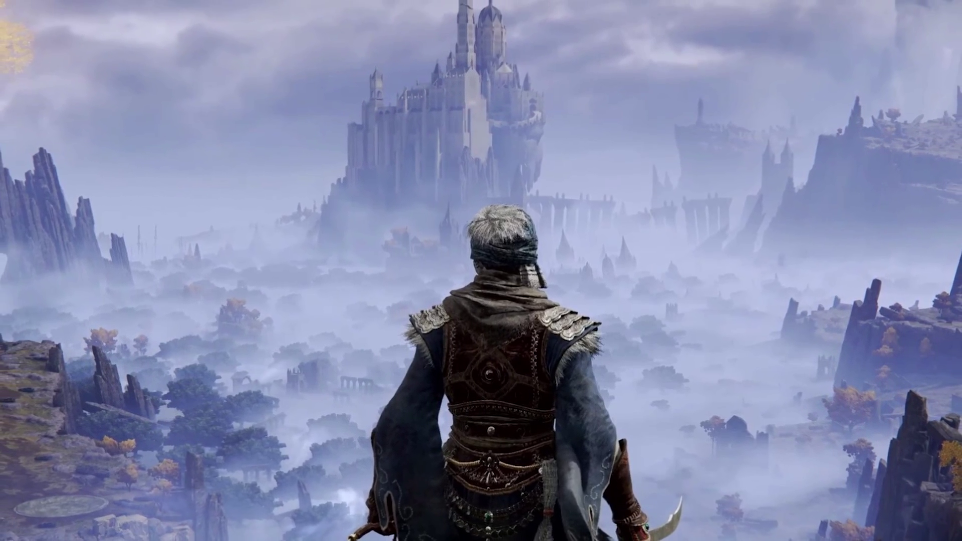
Step: In File Explorer, browse to C:\Program Files (x86)\Steam\steamapps\common\ELDEN RING\Game
key("super+e")
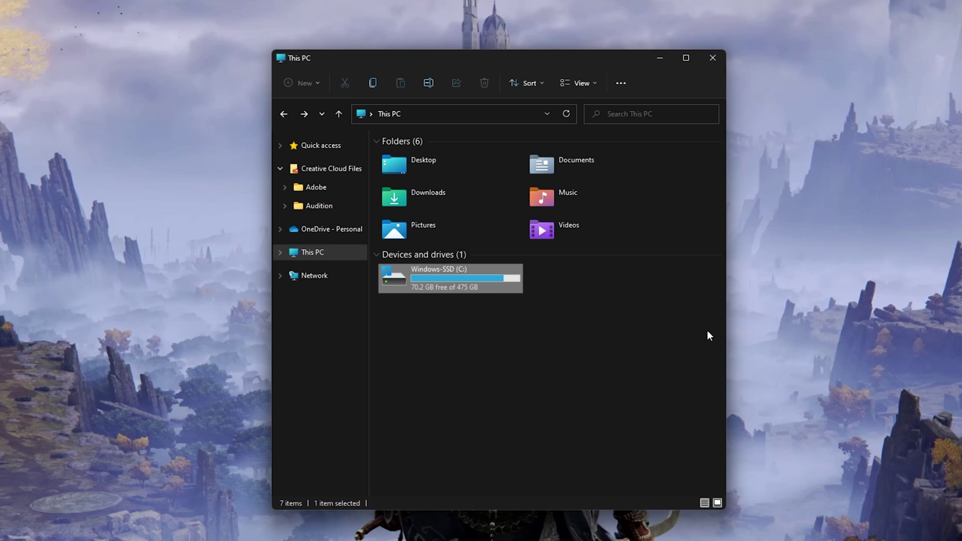
key("Return")
key("Return")
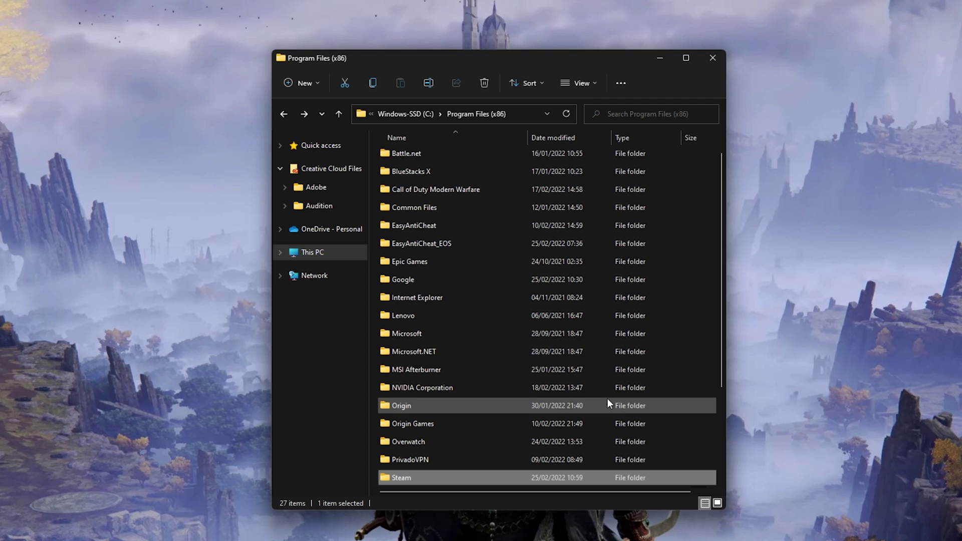
key("Return")
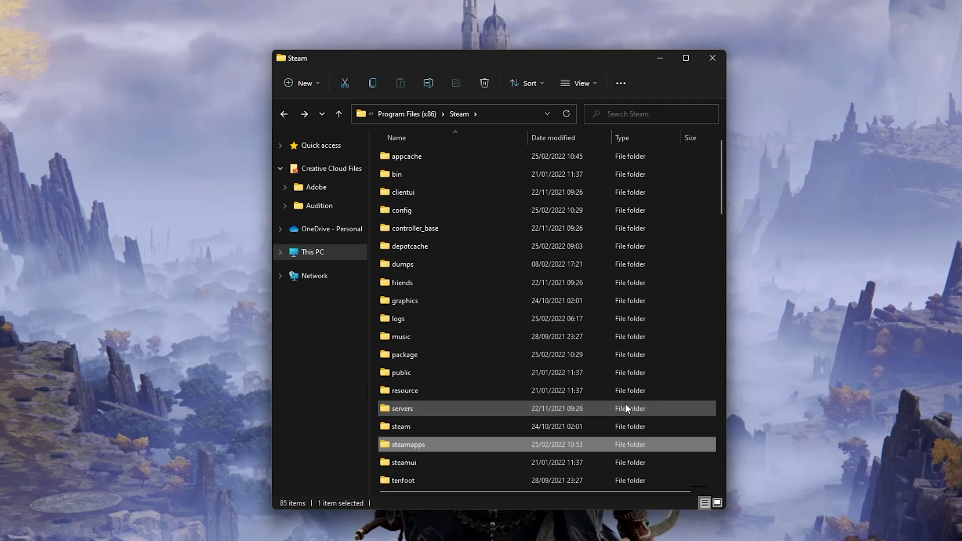
key("Return")
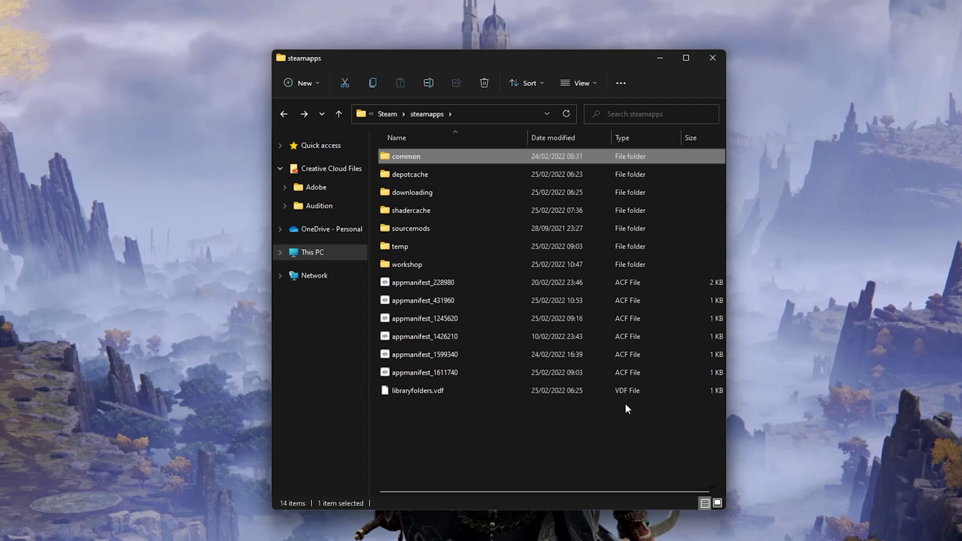
key("Return")
key("Return")
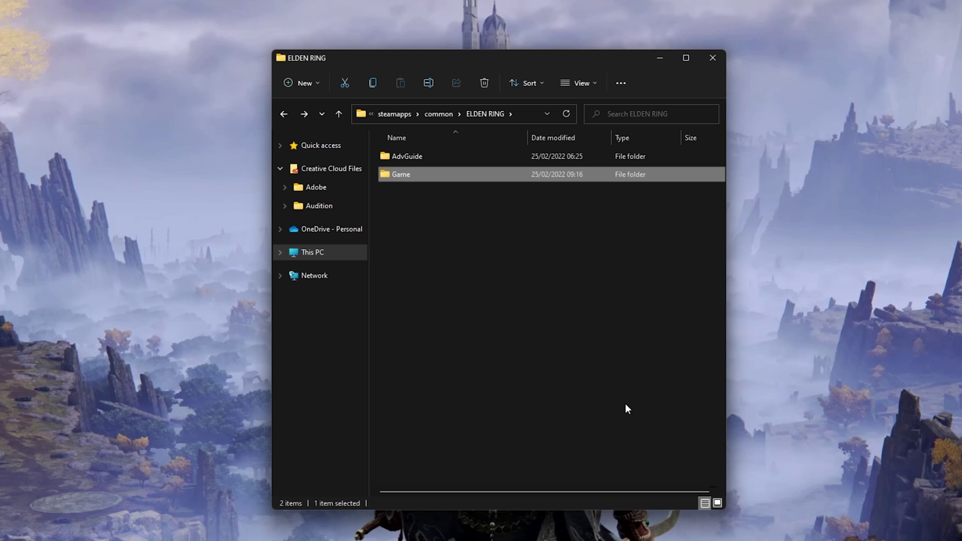
key("Return")
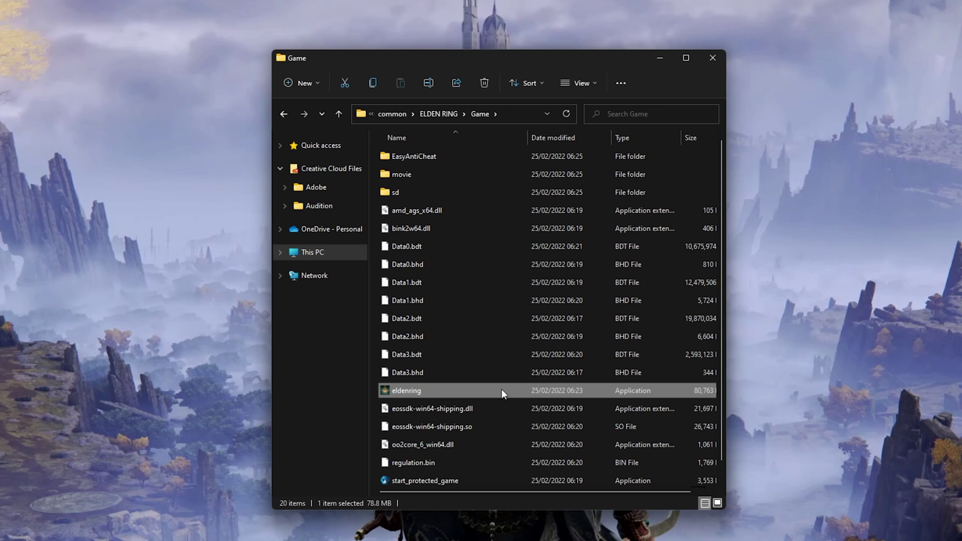
Step: Disable full-screen optimisations in eldenring.exe's Compatibility properties and confirm with OK
right_click(501, 389)
left_click(528, 518)
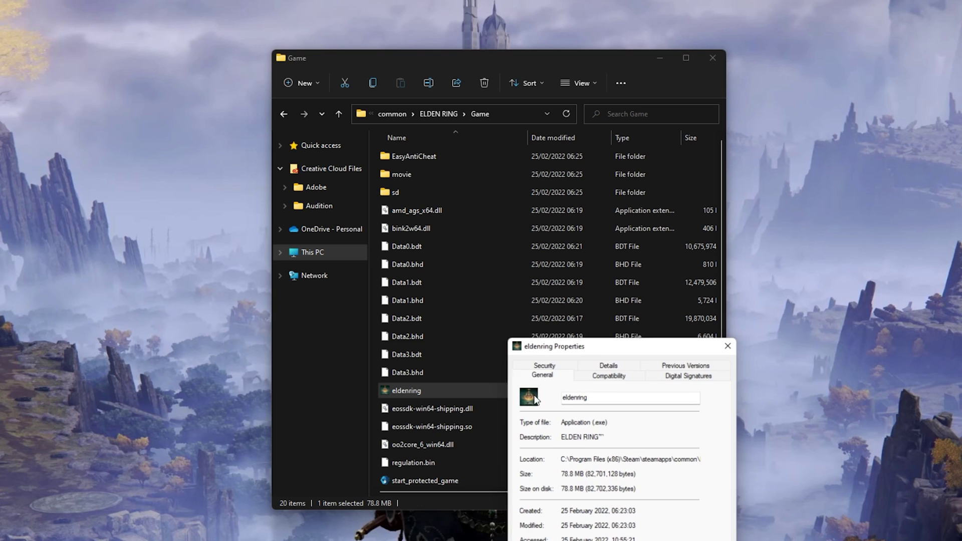
mouse_move(568, 349)
left_mouse_down()
mouse_move(482, 146)
mouse_move(451, 129)
left_mouse_up()
left_click(652, 56)
left_click(451, 155)
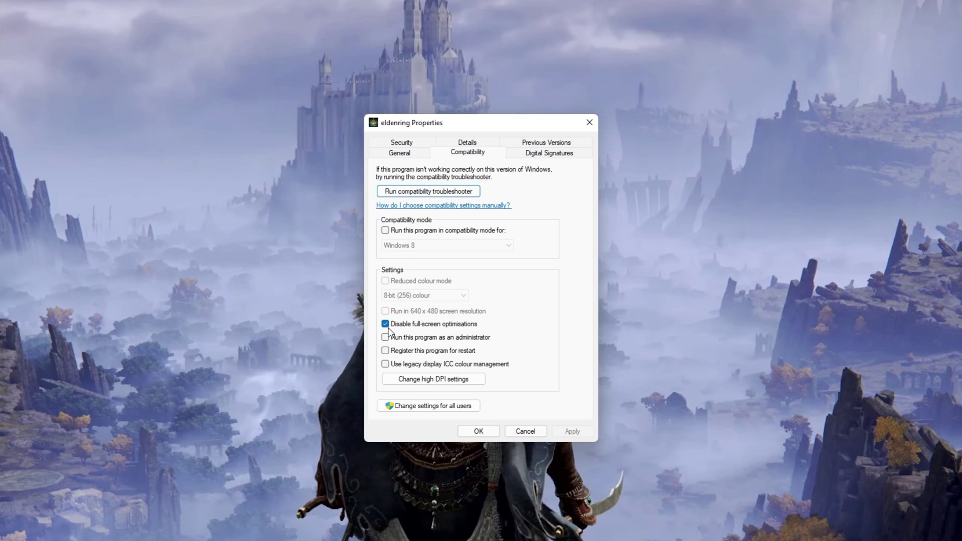
left_click(478, 431)
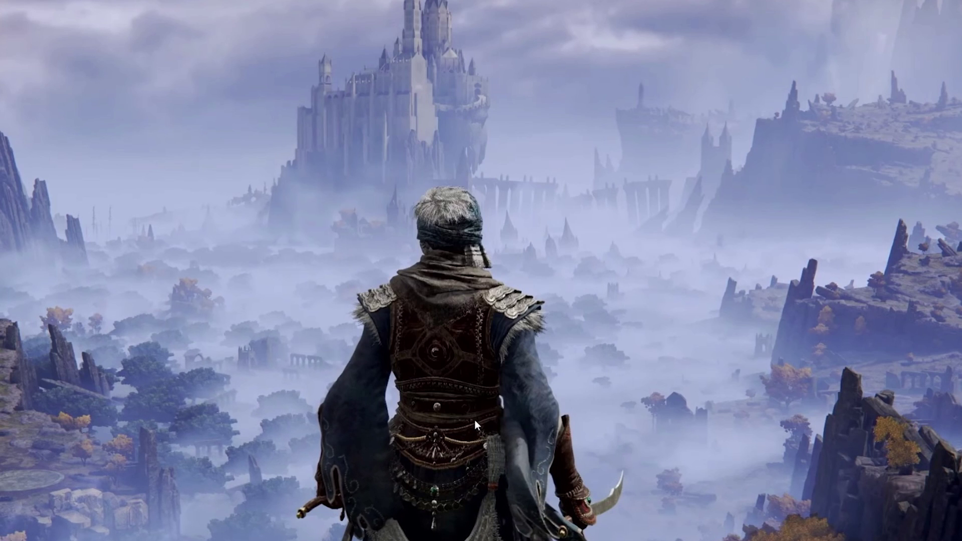
Step: Keep display scale at 100% (Recommended) and resolution at 3440 × 1440, then close Settings
right_click(354, 104)
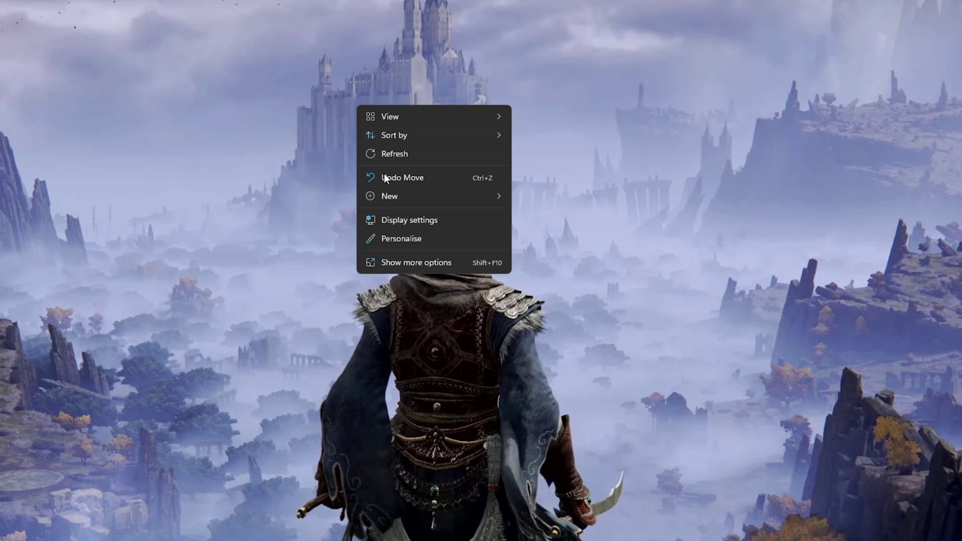
left_click(421, 220)
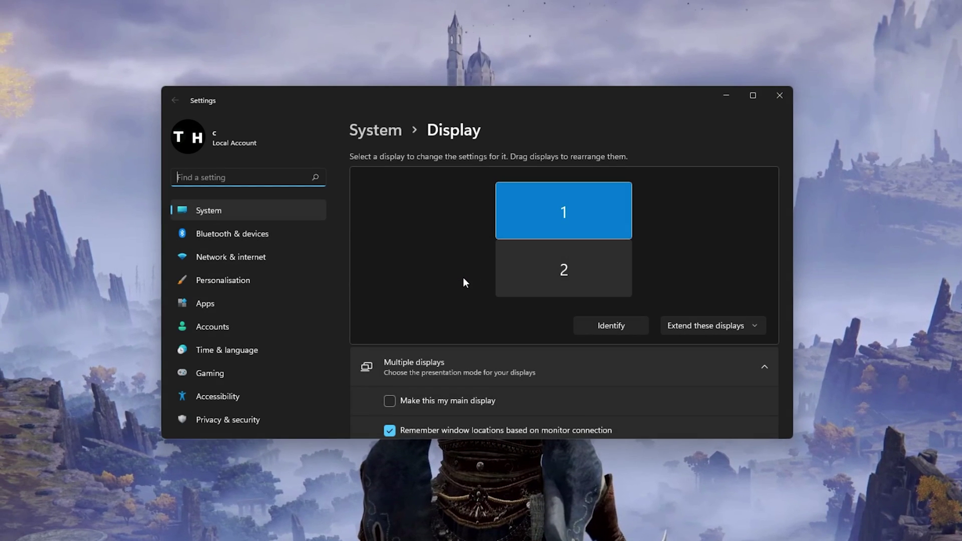
scroll(463, 279, "down", 7)
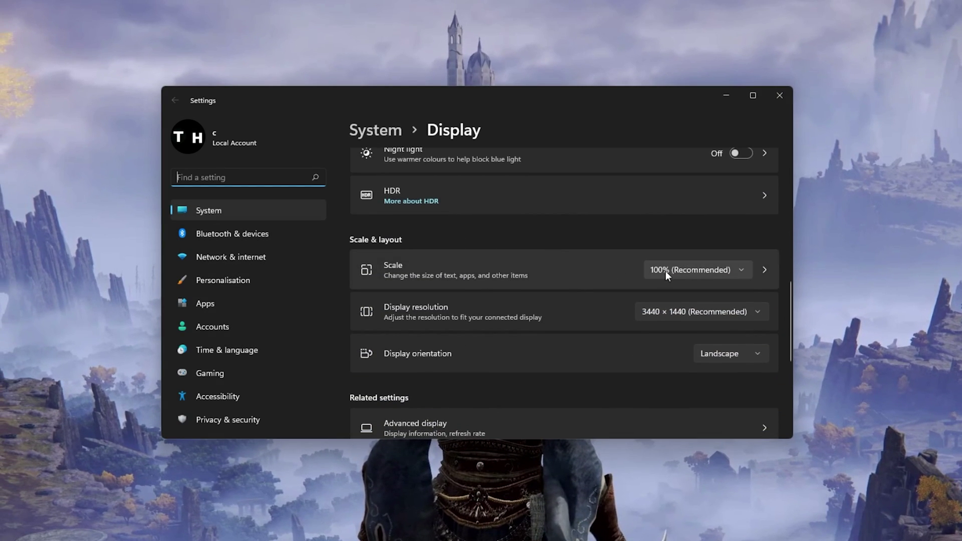
left_click(666, 270)
left_click(666, 271)
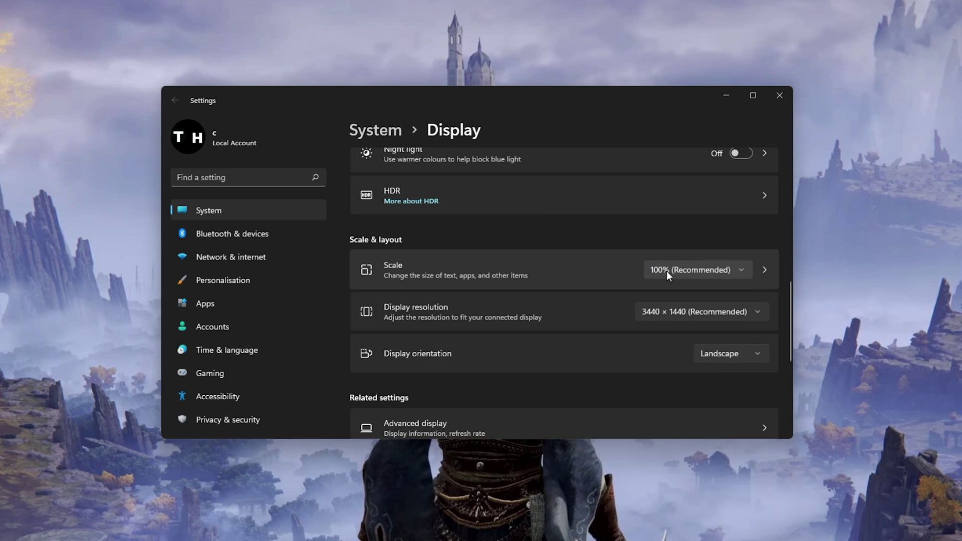
left_click(666, 309)
left_click(662, 162)
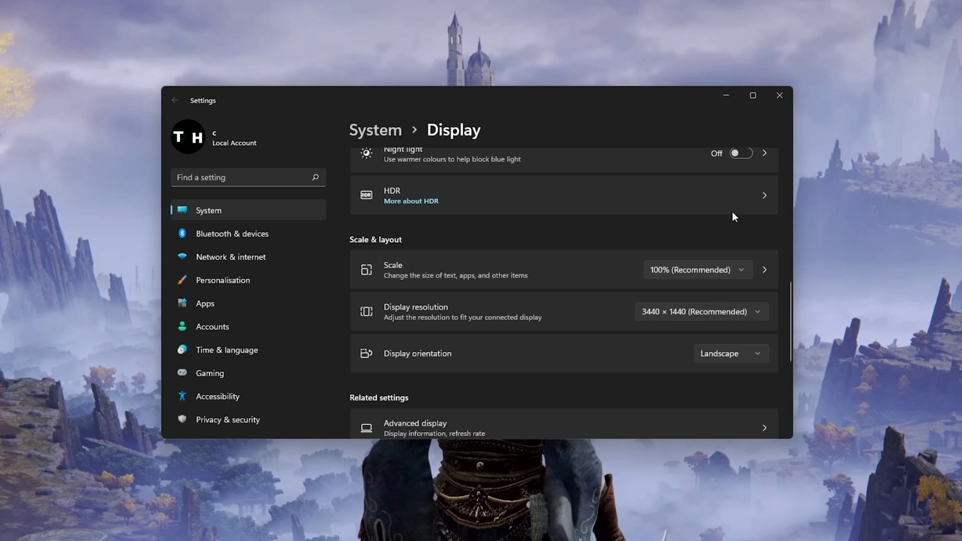
left_click(776, 97)
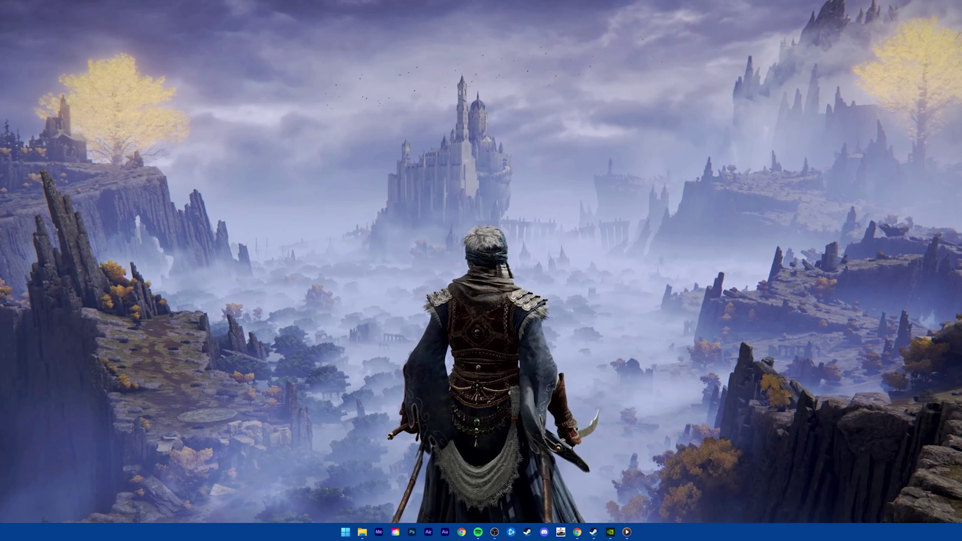
Step: Launch Task Manager by searching 'task' and inspect the Steam (32 bit) process
key("super")
type("task")
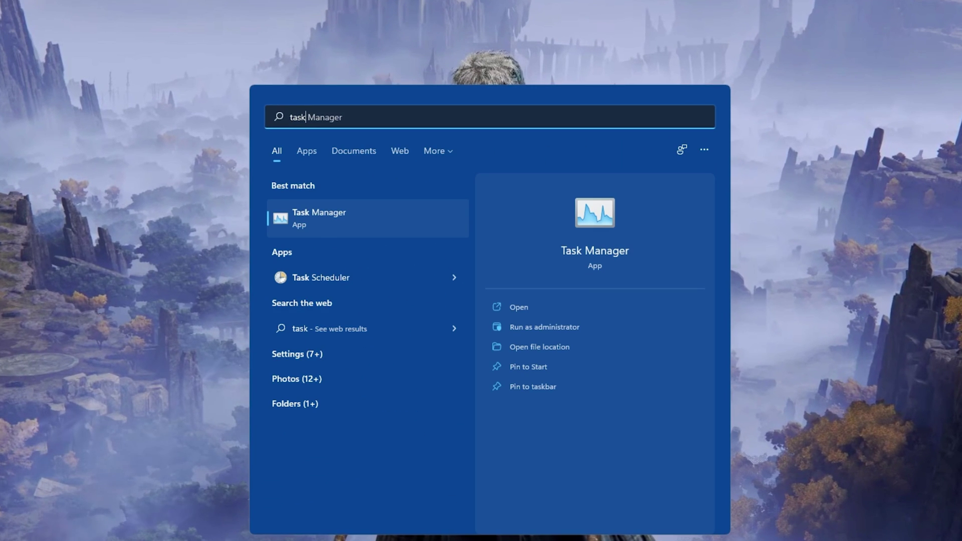
key("Return")
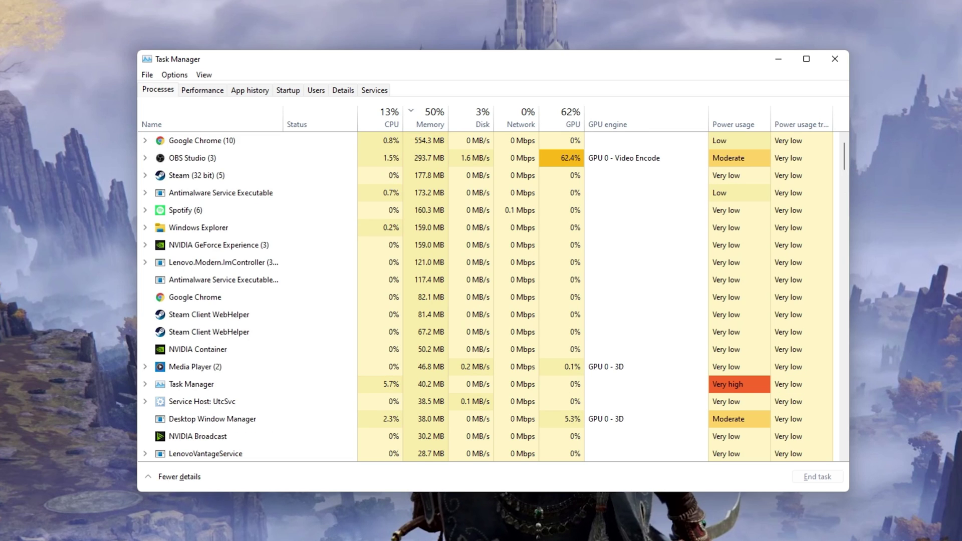
left_click(305, 174)
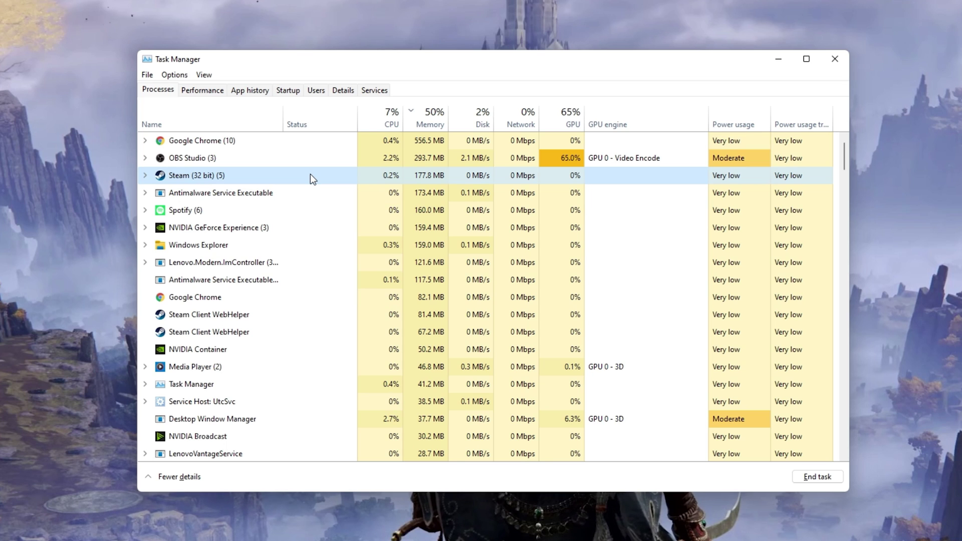
right_click(311, 174)
left_click(293, 174)
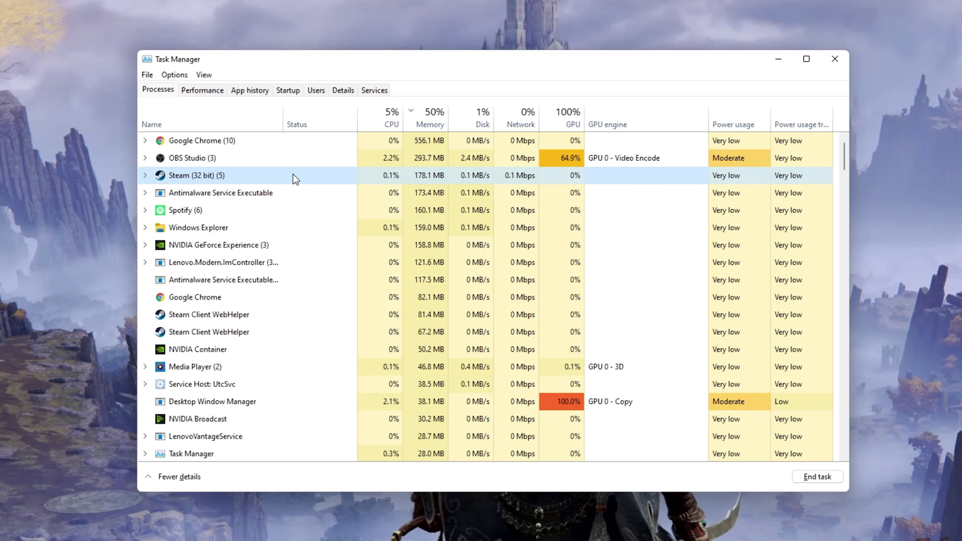
Step: Inspect the Steam WebHelper, NVIDIA Container and OBS Studio processes without ending any
left_click(282, 337)
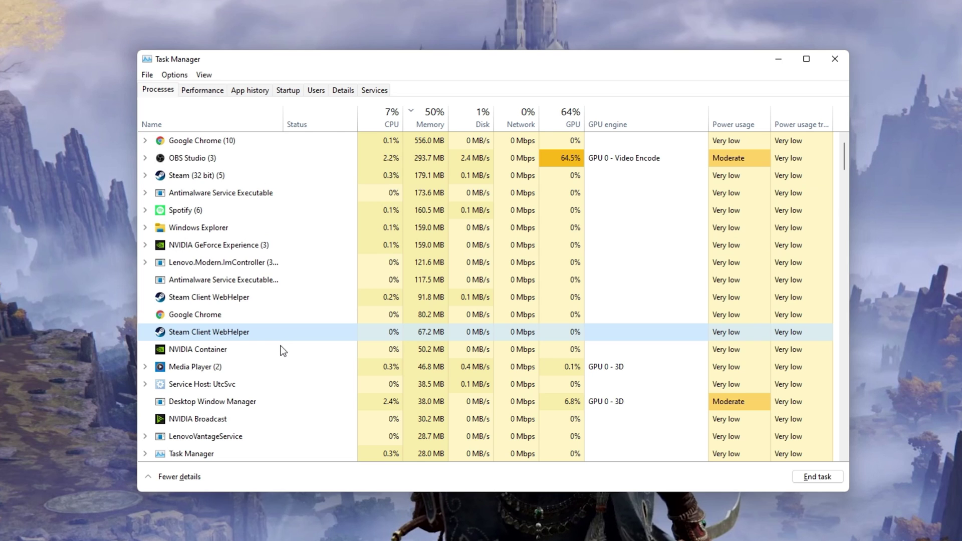
left_click(281, 350)
right_click(279, 349)
scroll(273, 350, "down", 1)
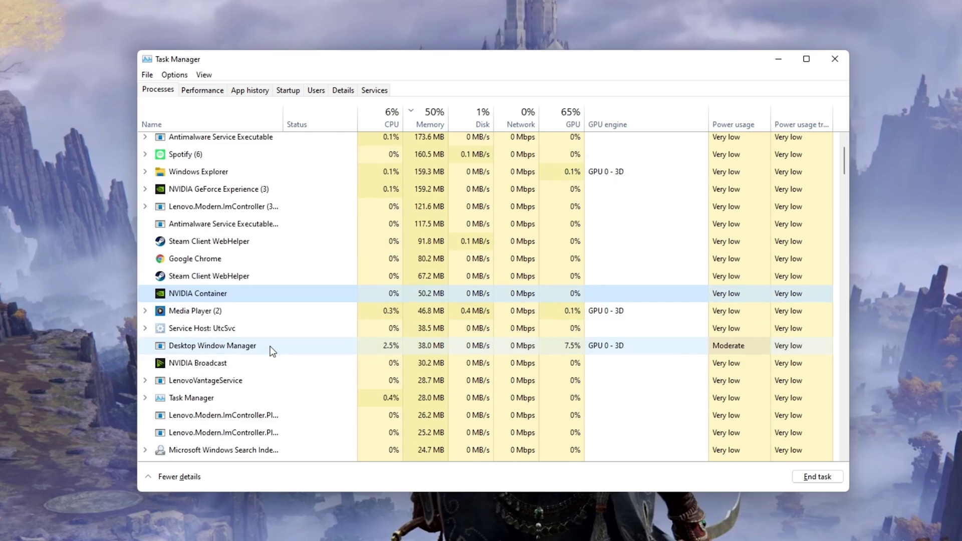
scroll(271, 347, "down", 5)
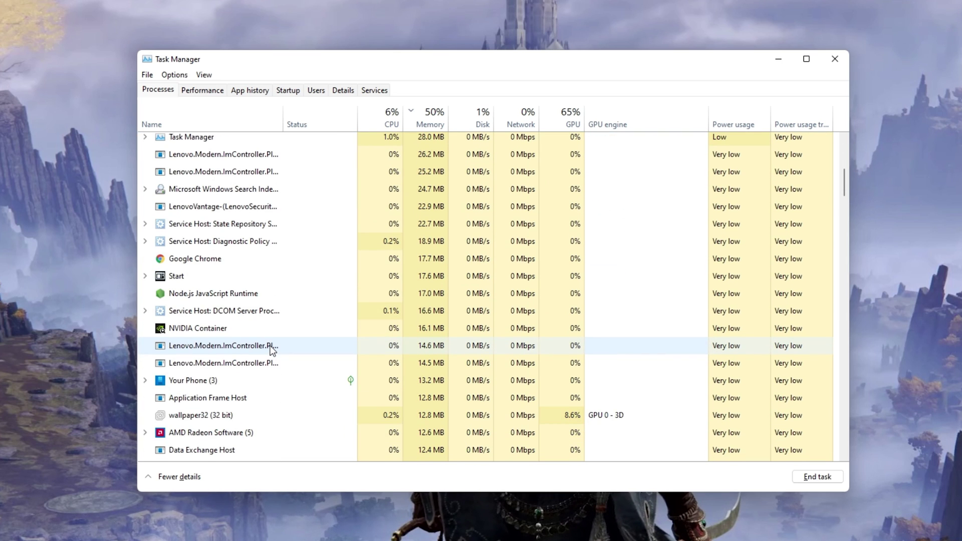
scroll(270, 349, "up", 6)
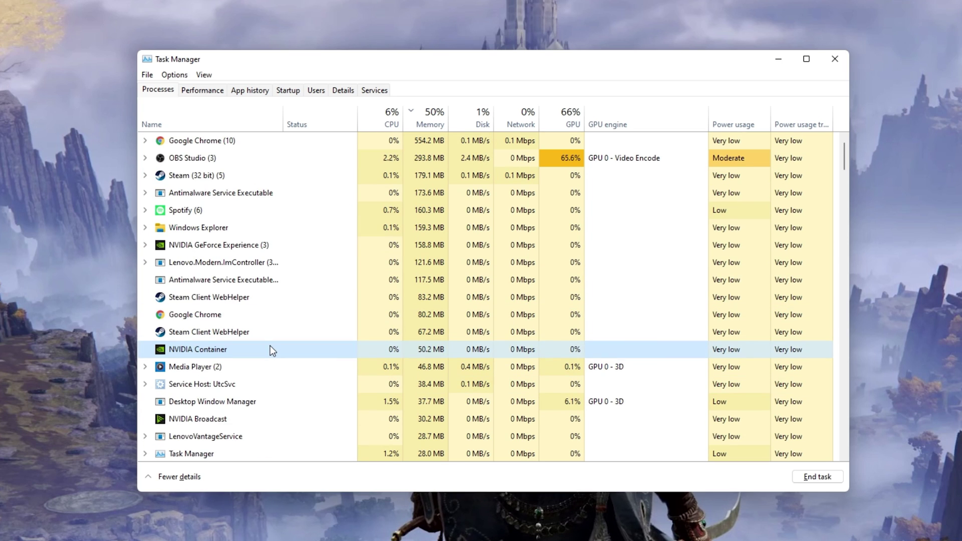
left_click(270, 163)
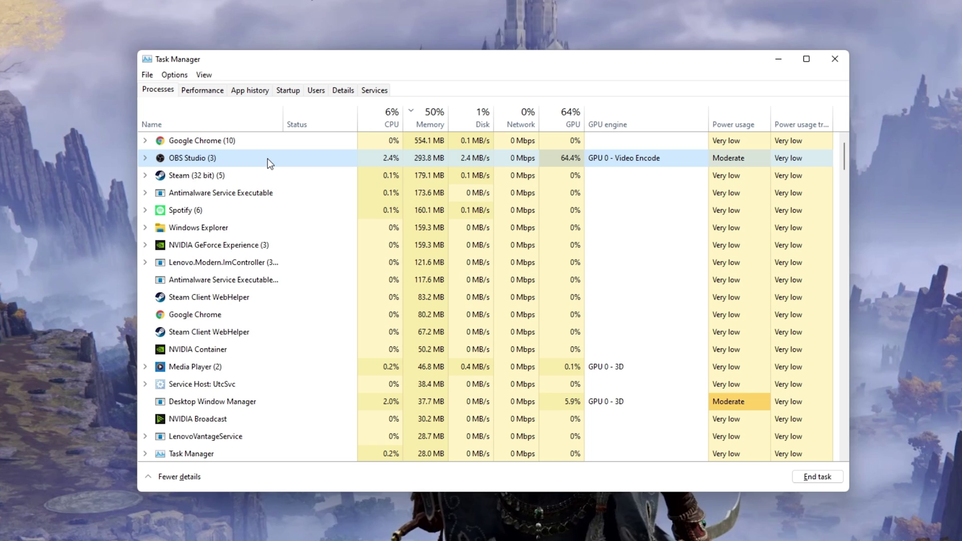
right_click(271, 163)
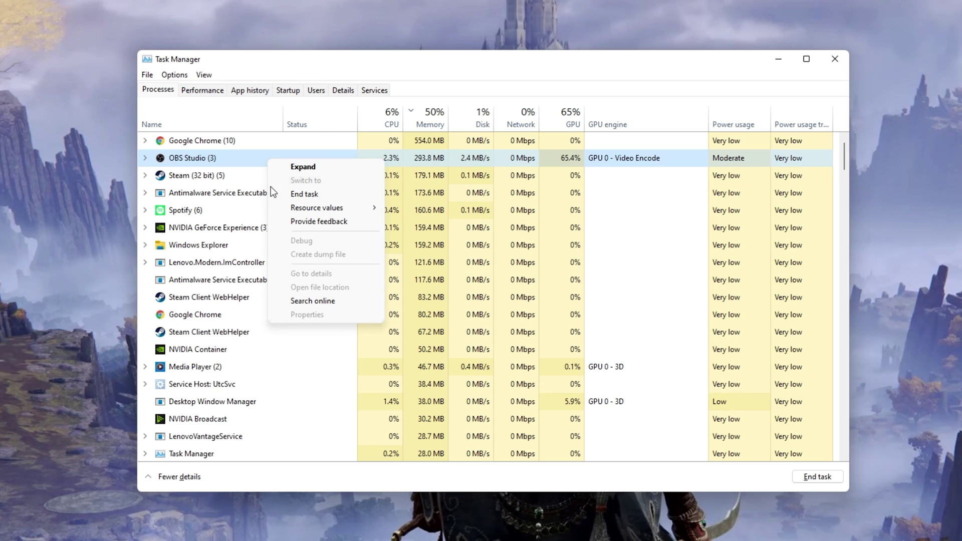
left_click(250, 158)
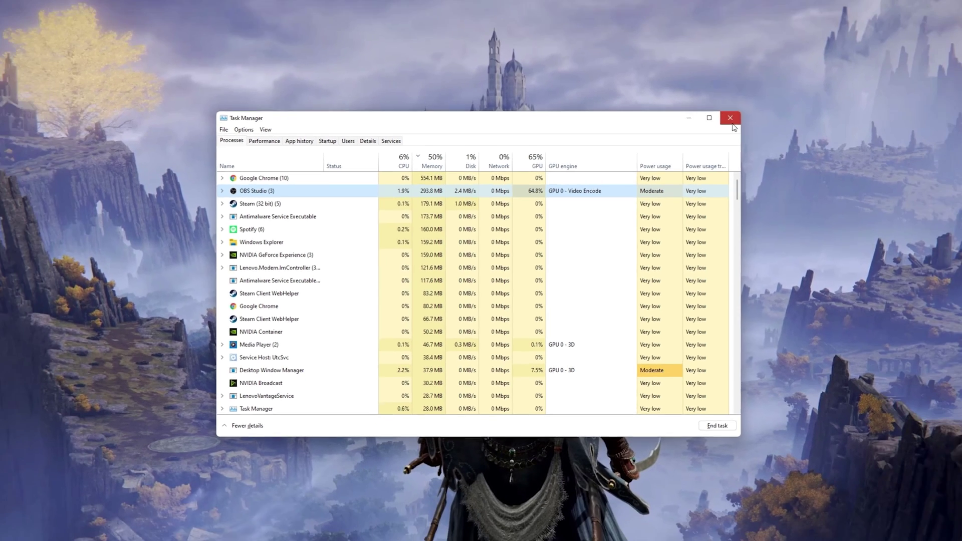
Step: Close Task Manager and start a Windows Update check from the Settings app
left_click(731, 120)
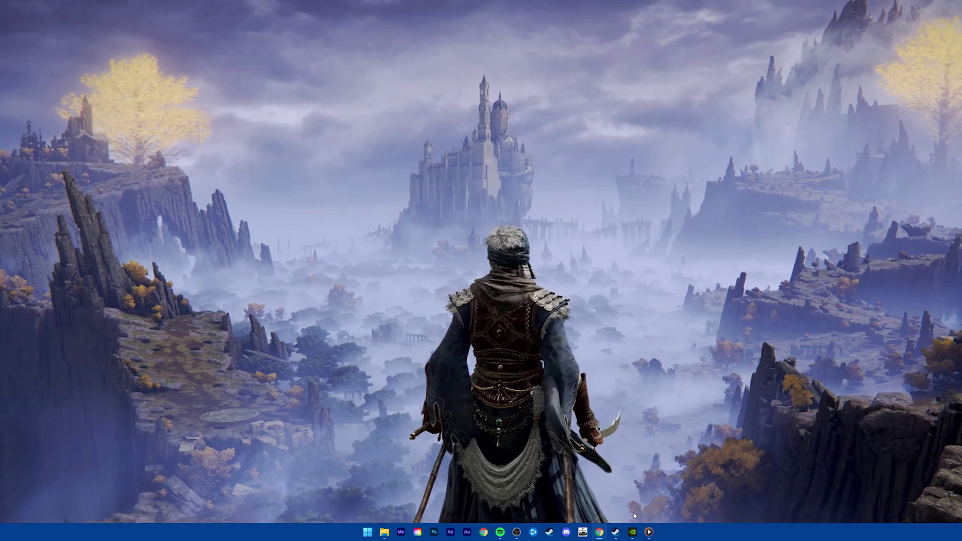
key("super")
type("settings")
key("Return")
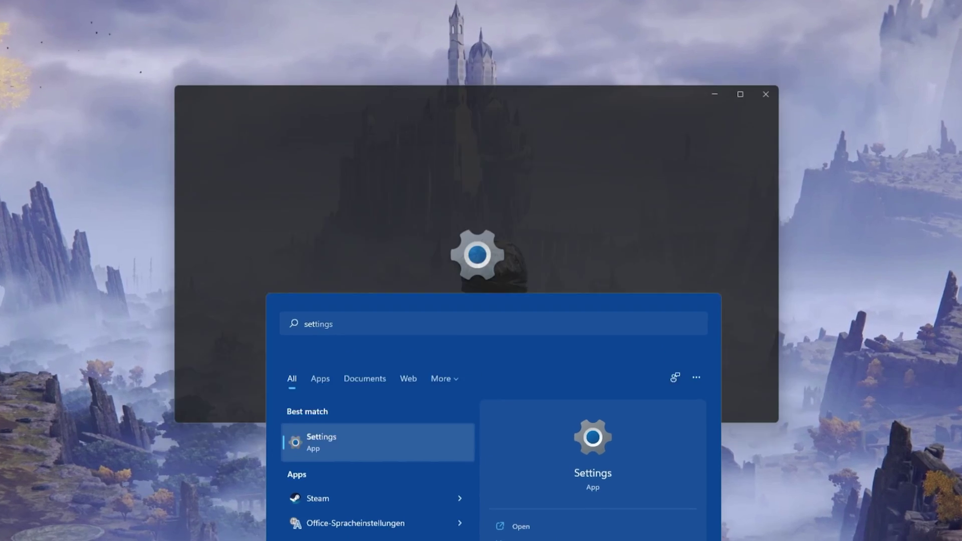
scroll(219, 426, "down", 1)
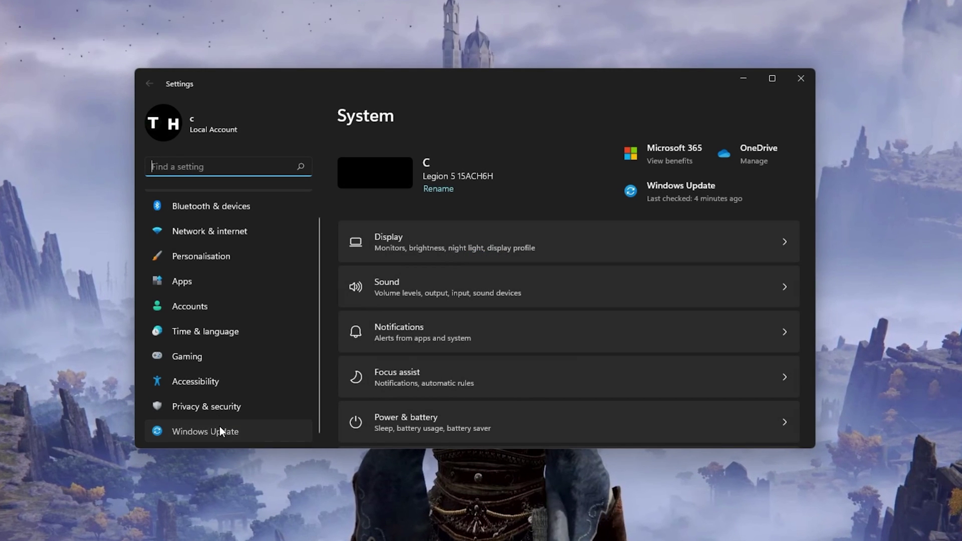
left_click(220, 427)
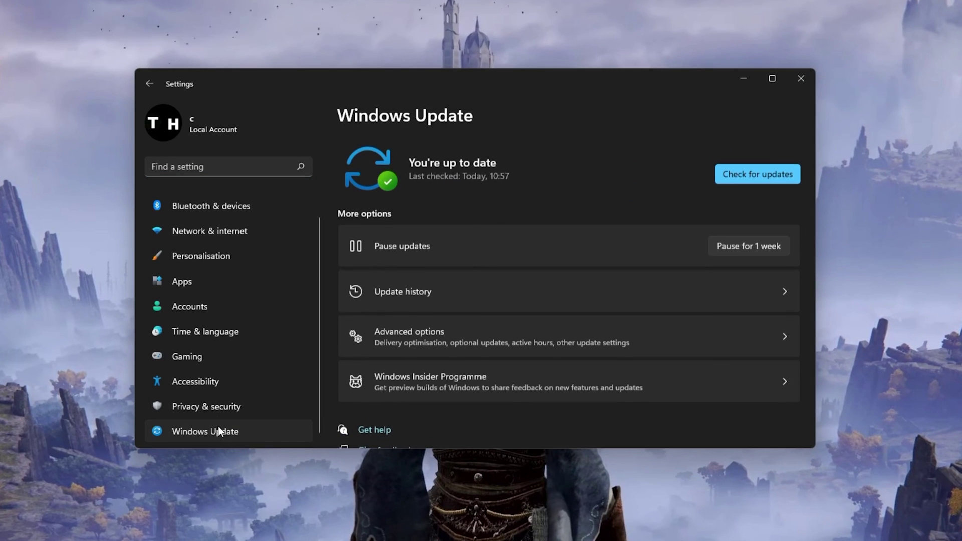
left_click(751, 181)
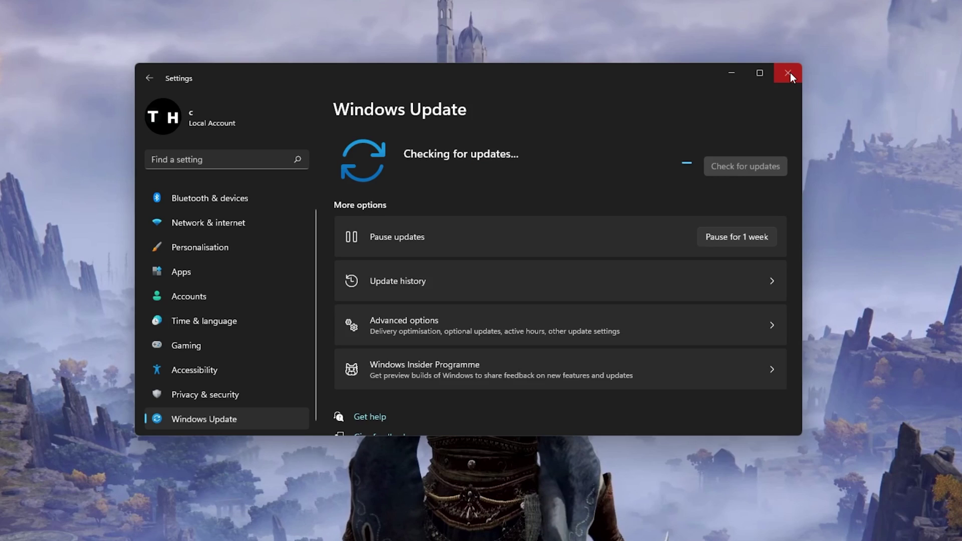
Step: Close Settings and view GeForce Experience's Drivers page offering driver 511.79 over 497.29
left_click(790, 74)
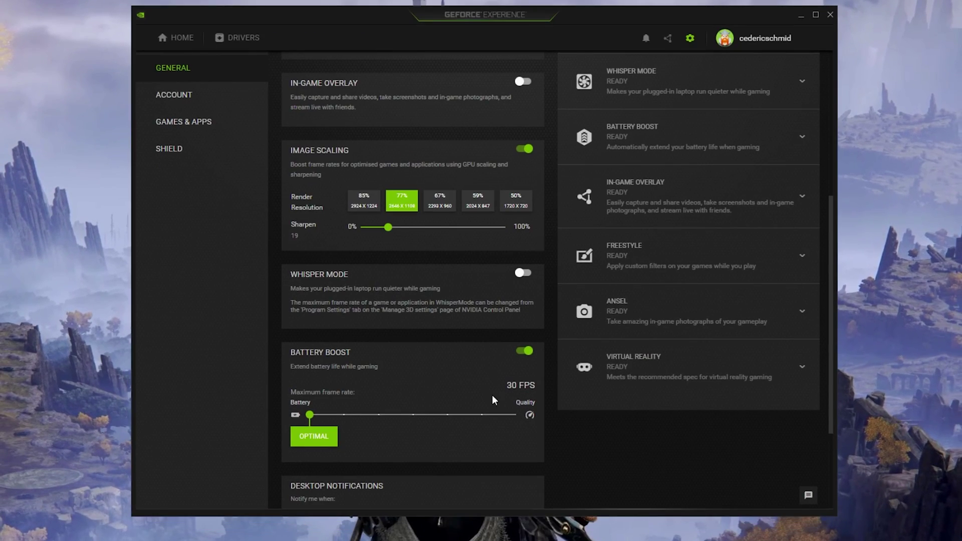
left_click(234, 44)
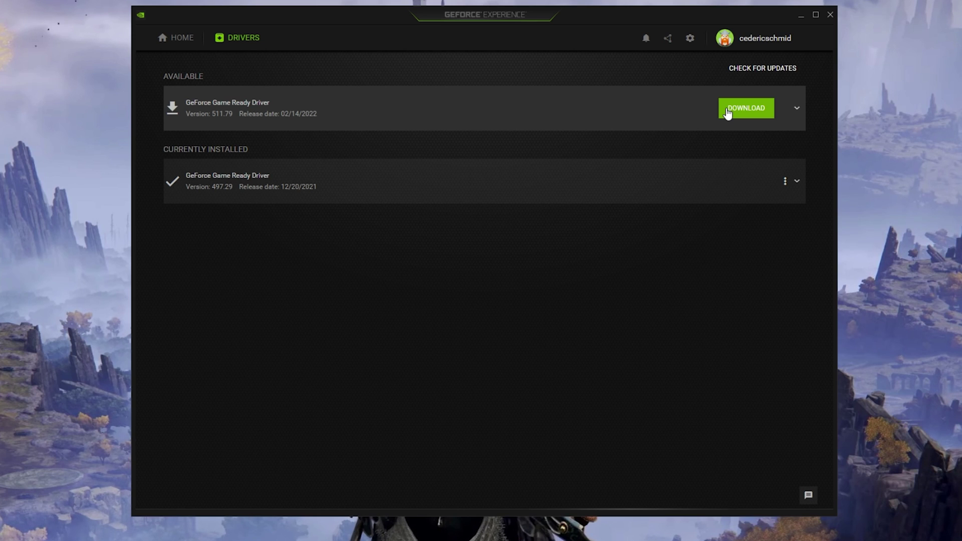
left_click(798, 20)
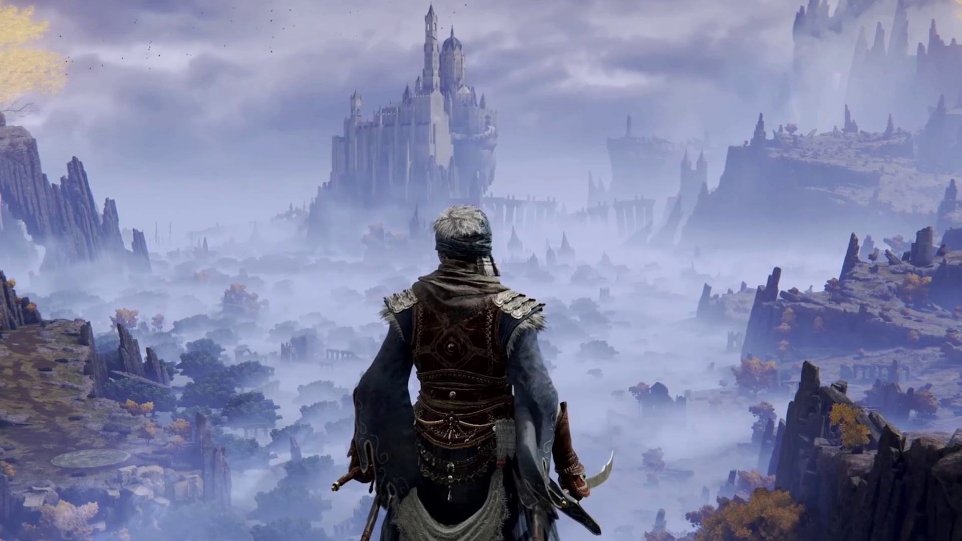